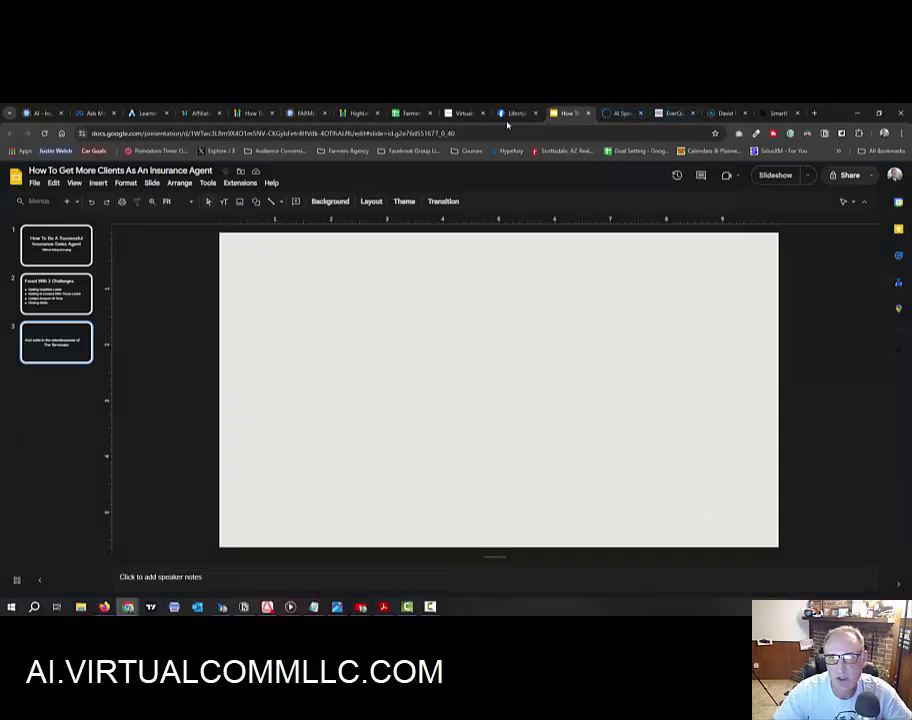
- Switch to the HighLevel automation workflow list and look through the workflows in the FFQ Leads folder
click(461, 113)
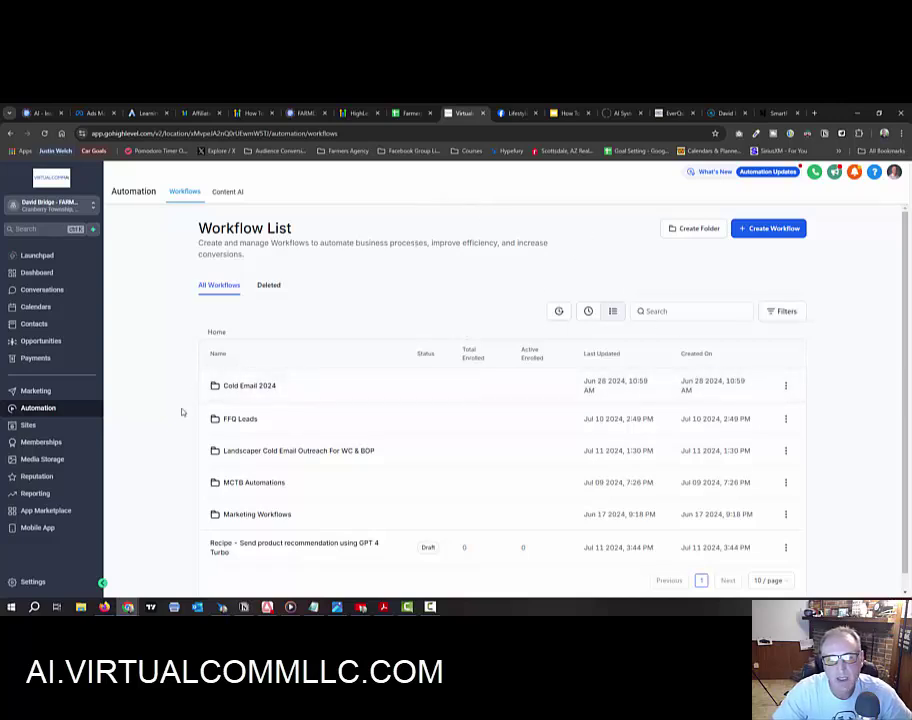
click(238, 419)
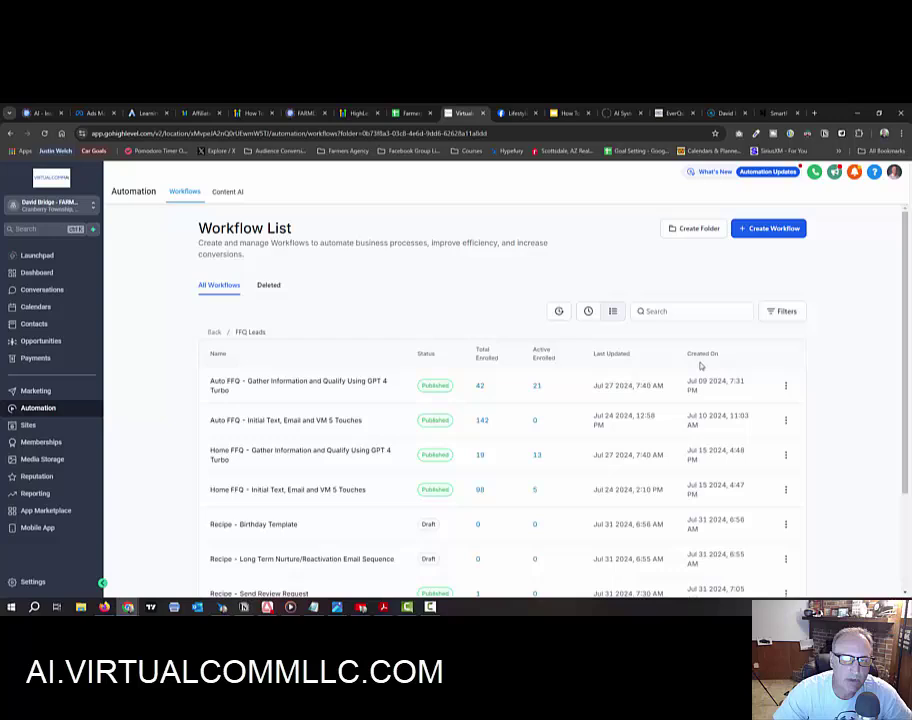
scroll(701, 366, down, 2)
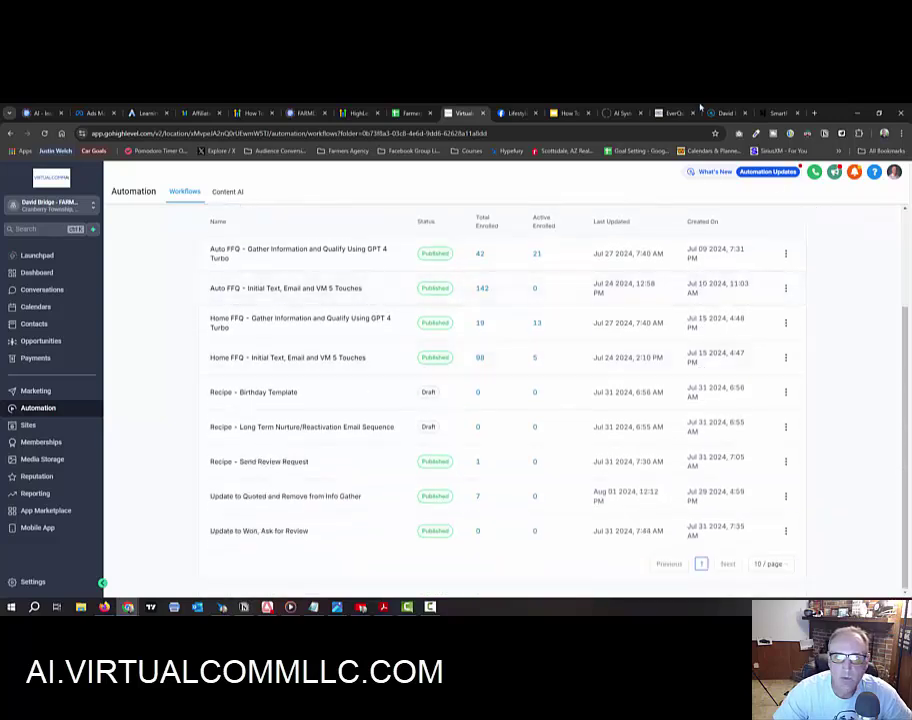
- Look over the lead dashboards in EverQuote, QuoteWizard and SmartFinancial, plus the Farmers.com Leads to Work spreadsheet
click(662, 113)
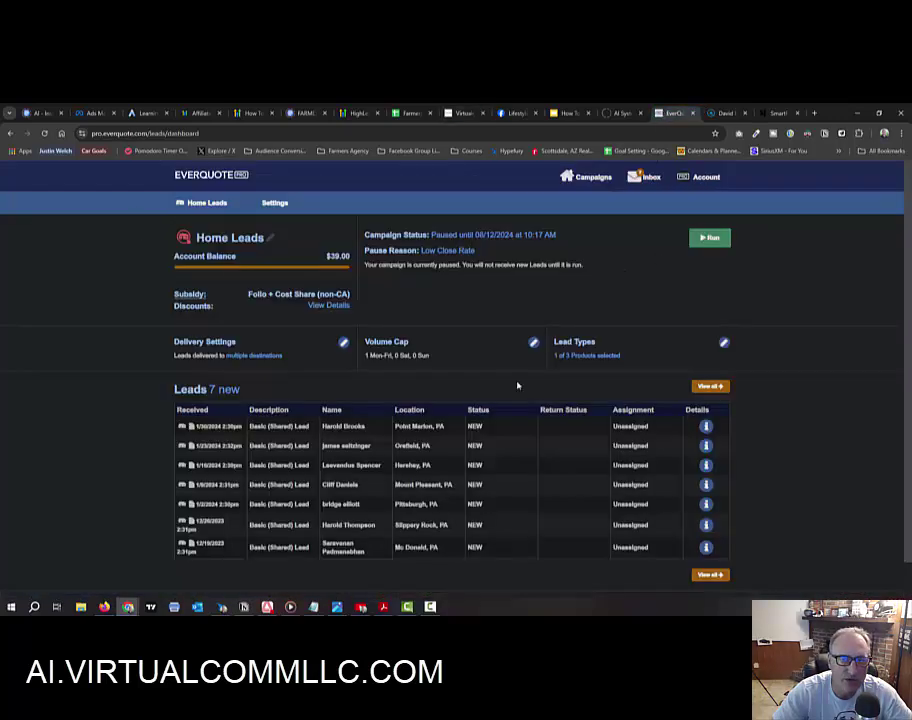
click(718, 113)
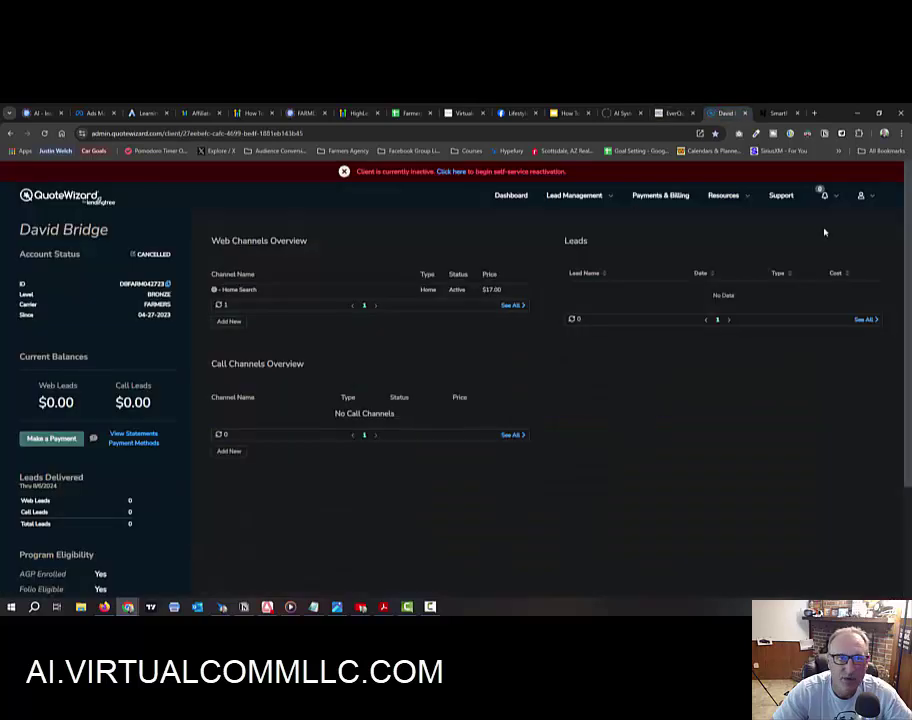
click(778, 113)
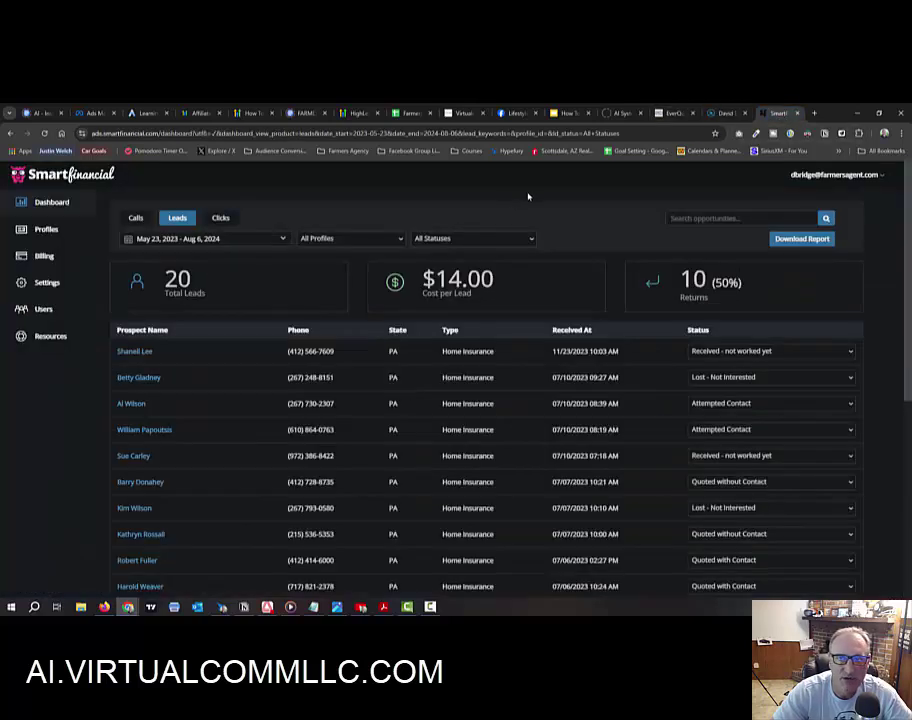
click(572, 113)
click(622, 113)
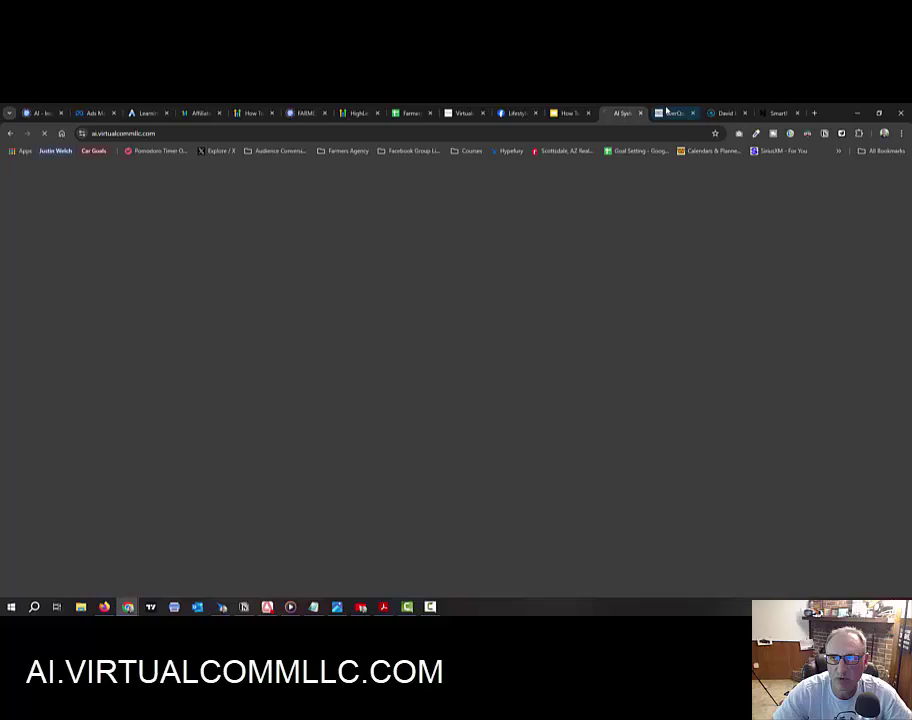
click(404, 114)
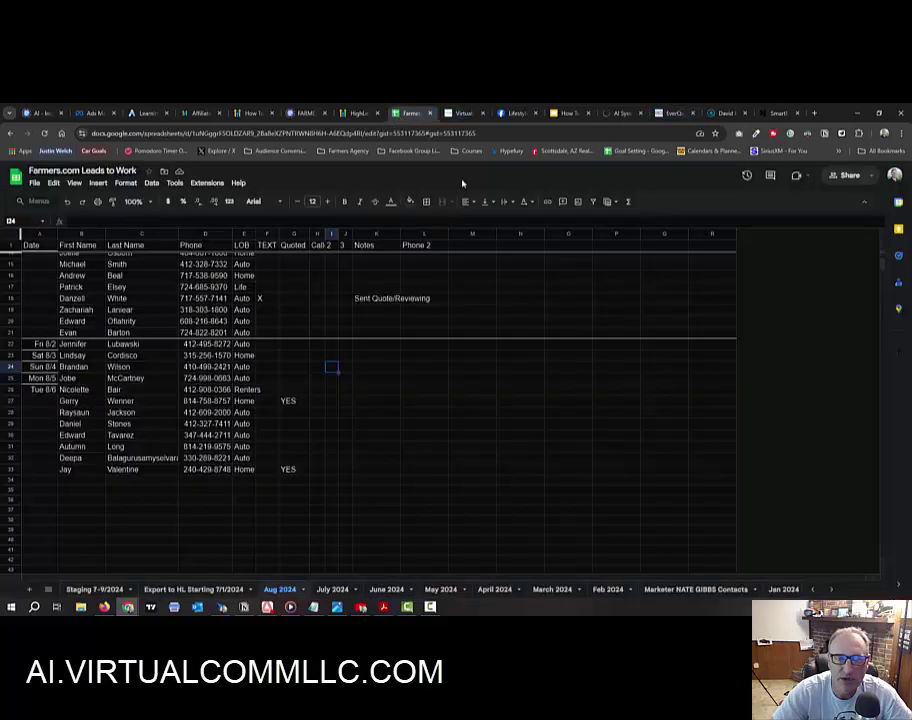
- Return to HighLevel, view the opportunities board, and open the Home FFQ - Initial Text, Email and VM 5 Touches workflow in FFQ Leads
click(469, 111)
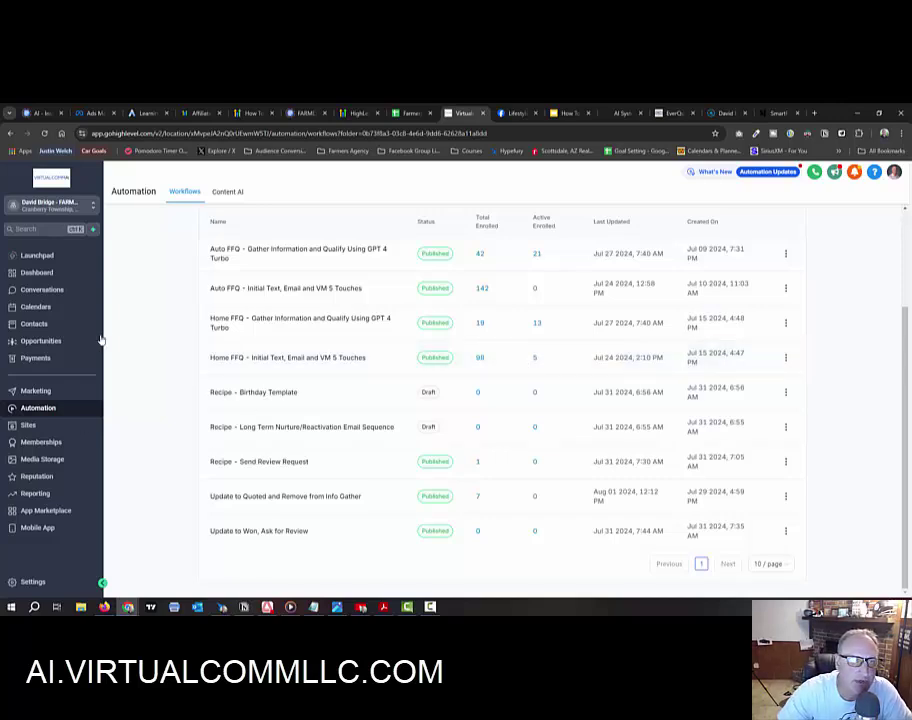
click(55, 344)
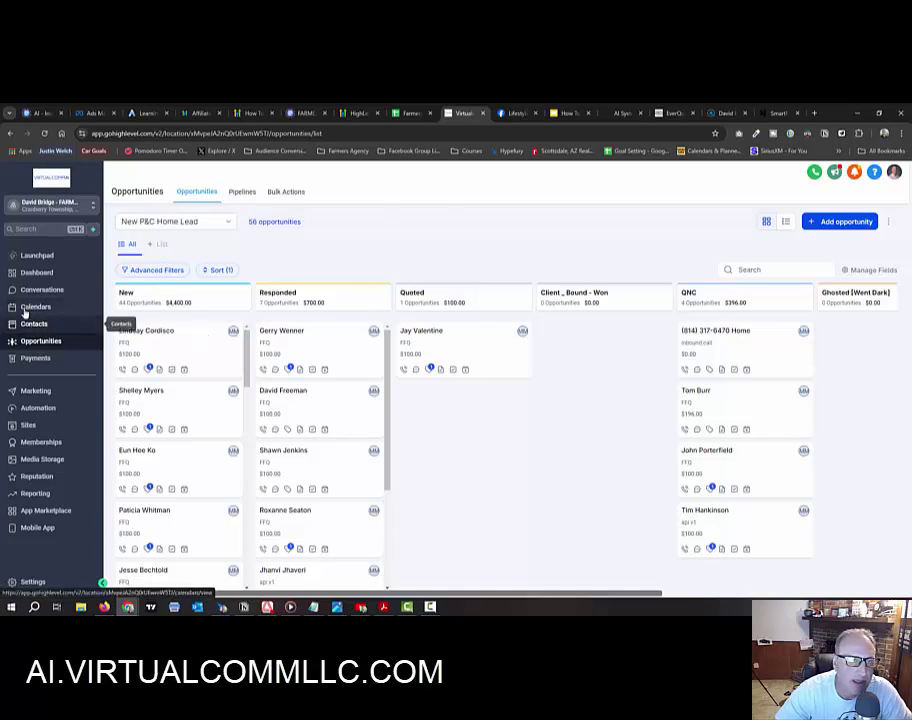
click(40, 410)
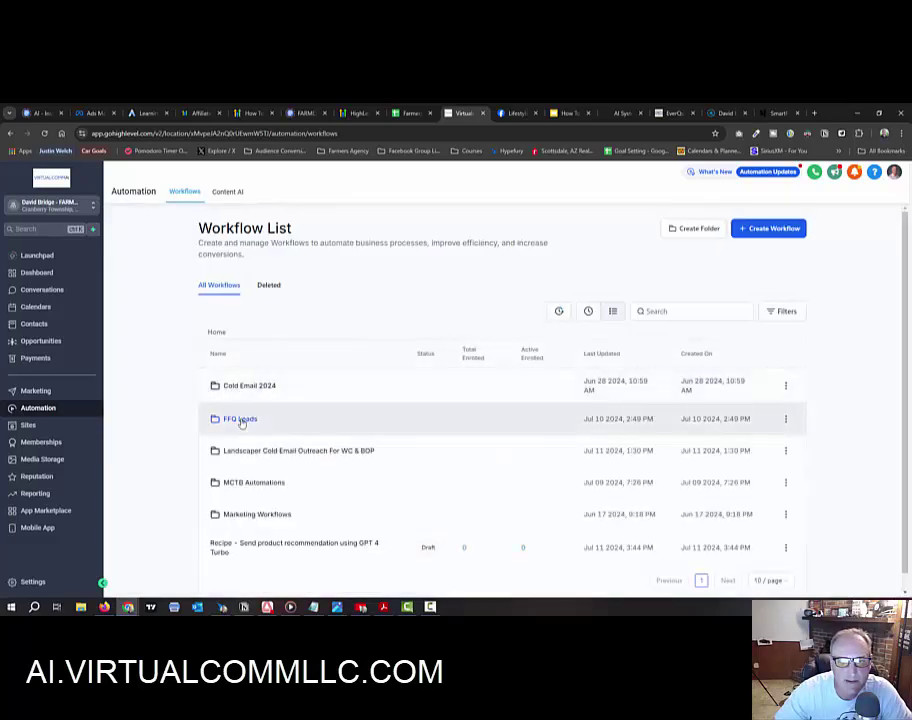
click(238, 420)
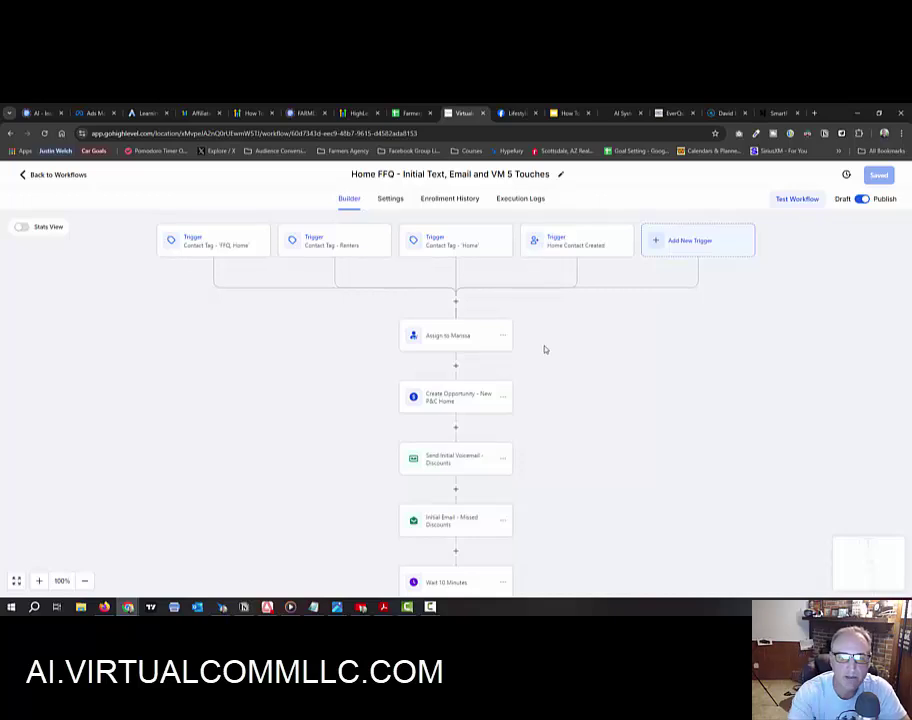
- Examine the workflow's voicemail, email, SMS and wait actions and its reply branches
scroll(570, 380, down, 2)
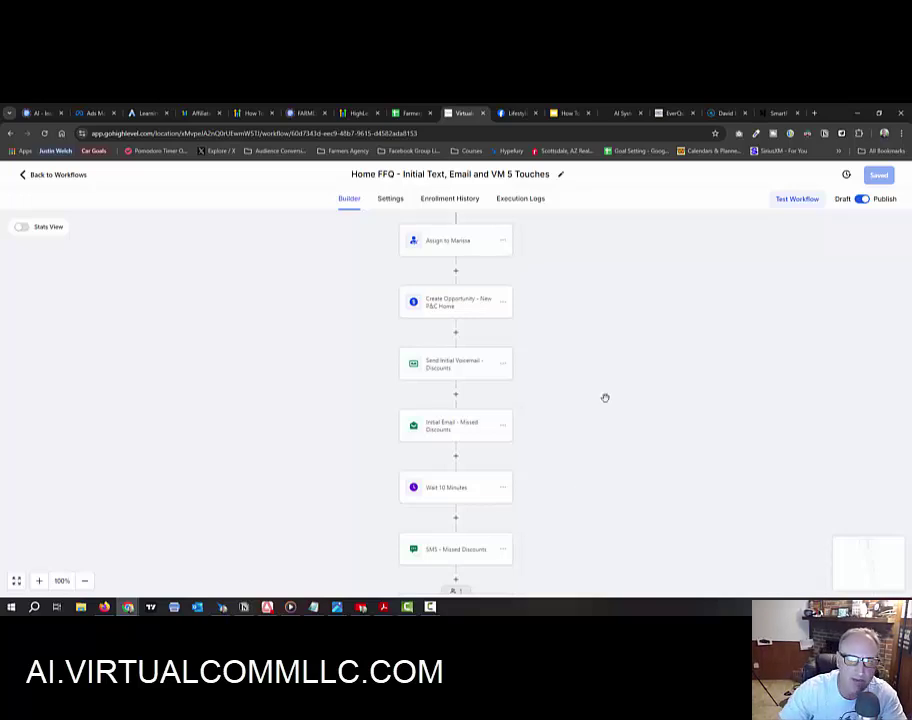
scroll(586, 343, down, 1)
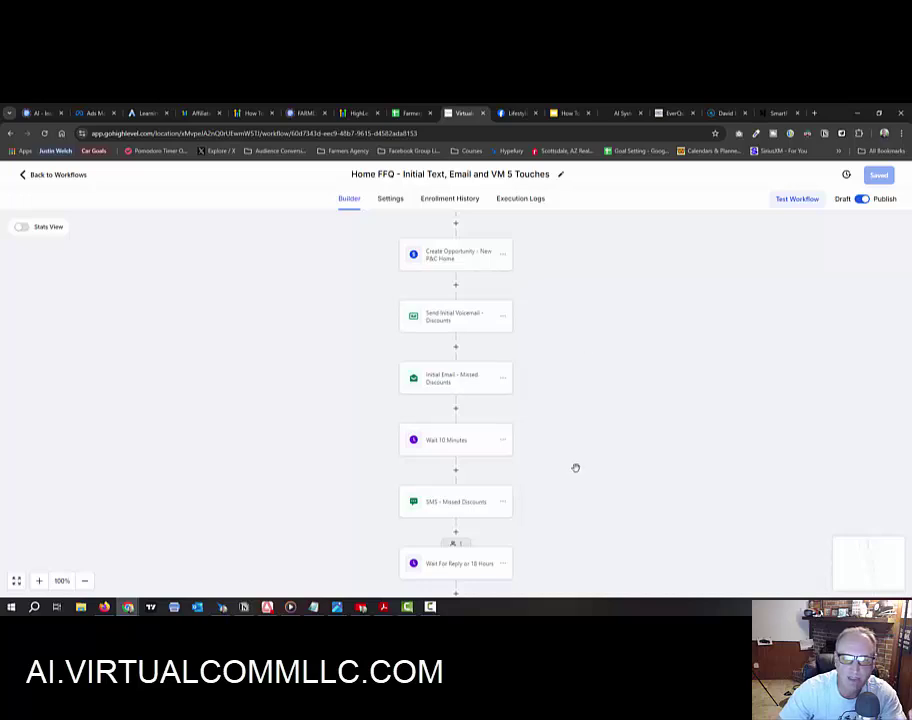
scroll(576, 468, down, 4)
scroll(638, 390, down, 6)
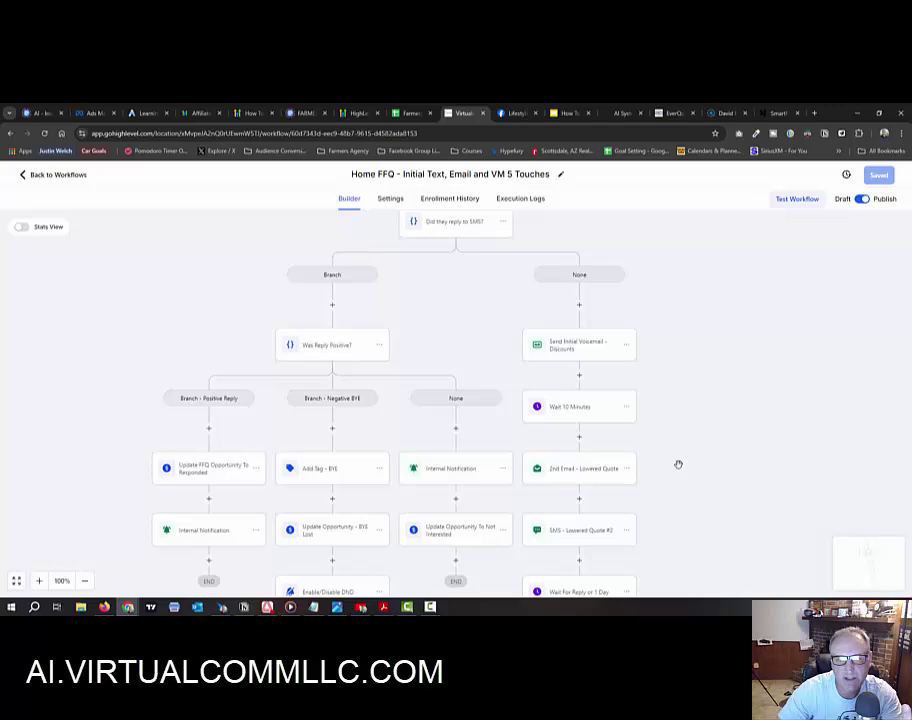
scroll(670, 401, down, 9)
scroll(670, 405, down, 10)
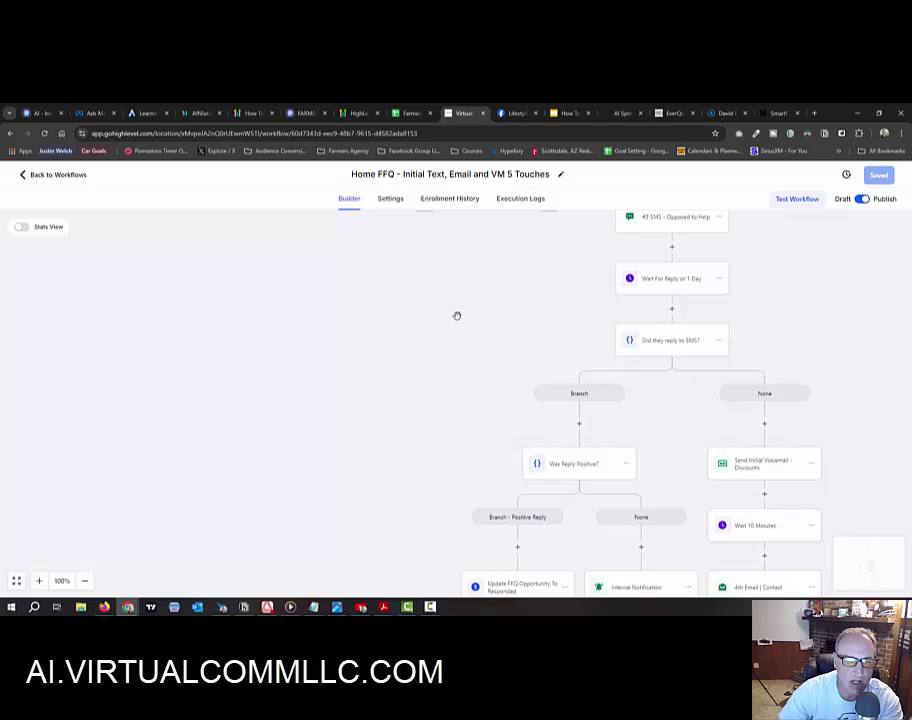
scroll(457, 318, up, 7)
scroll(832, 329, up, 6)
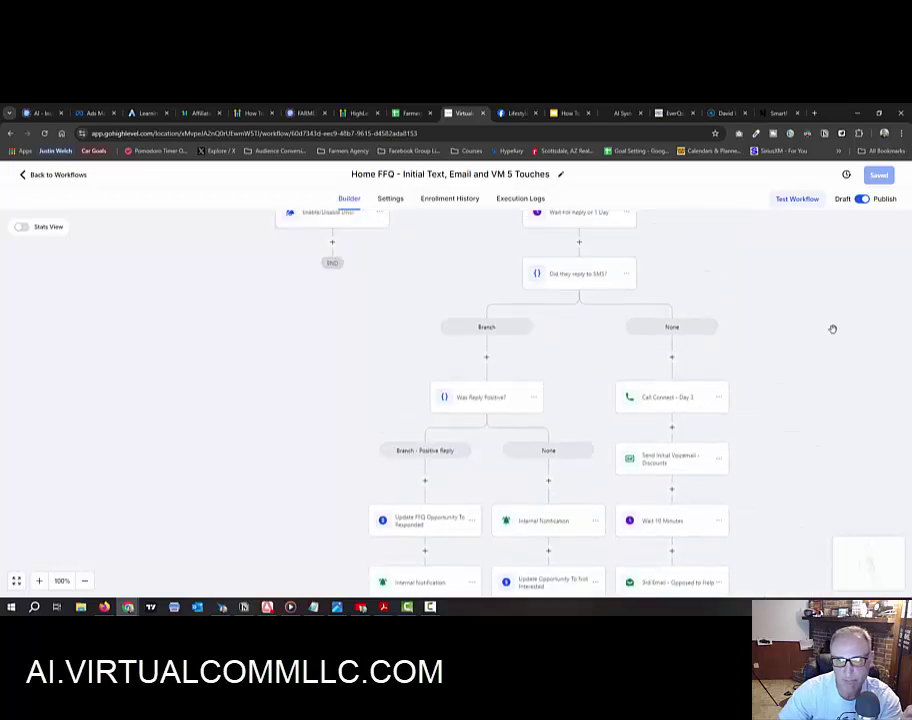
scroll(832, 329, up, 3)
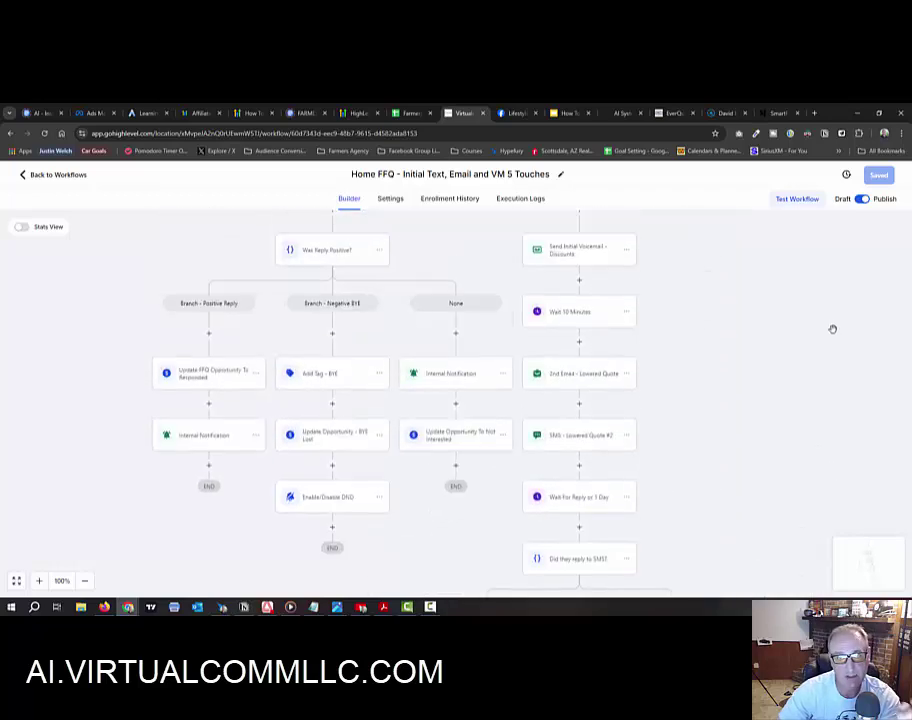
scroll(832, 329, up, 3)
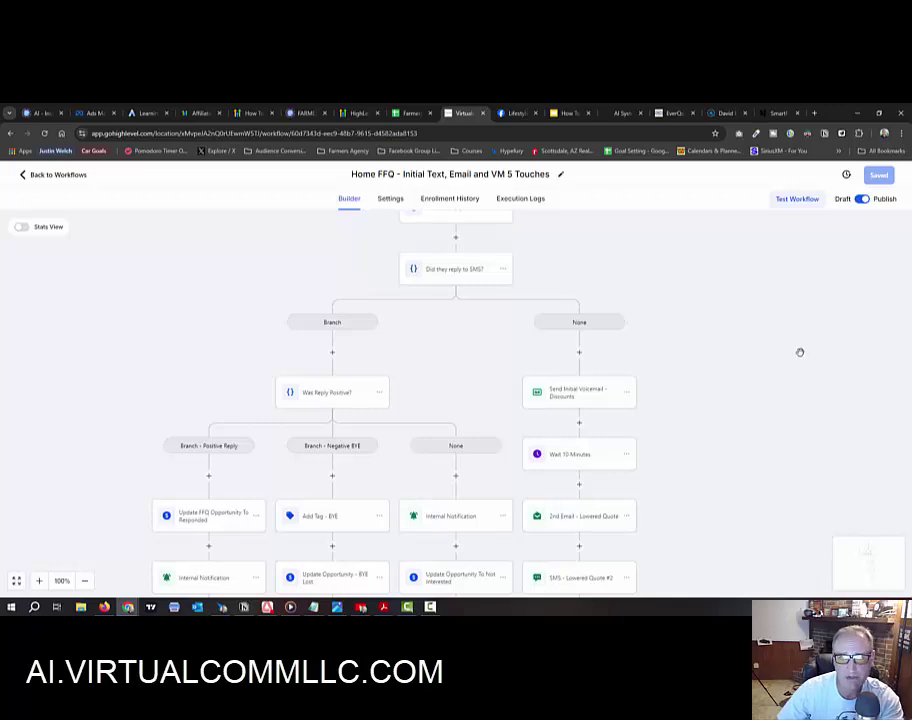
scroll(800, 352, up, 1)
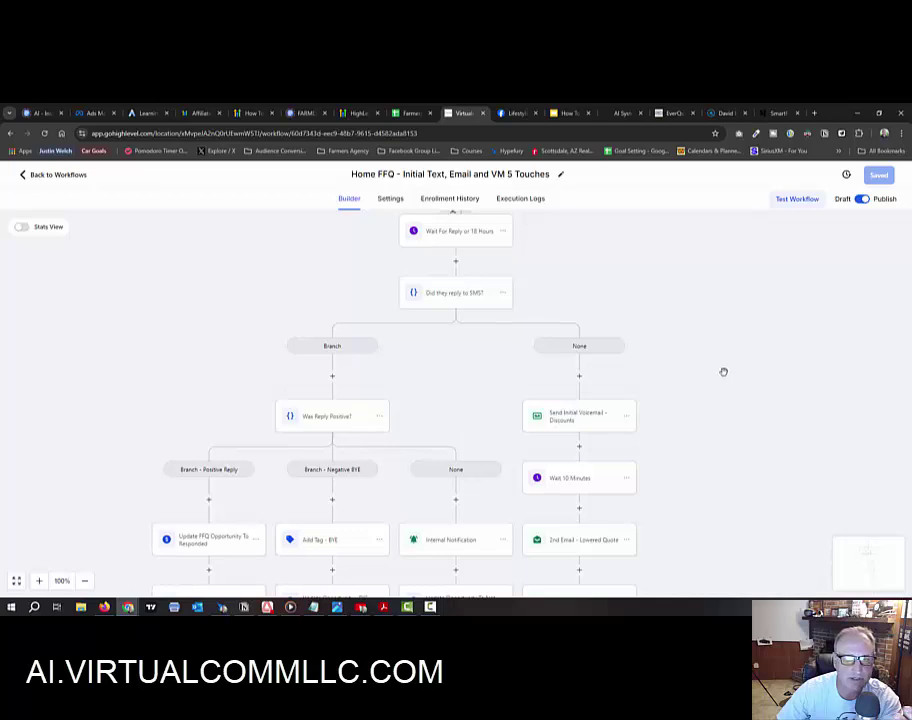
scroll(690, 340, down, 4)
scroll(684, 293, down, 4)
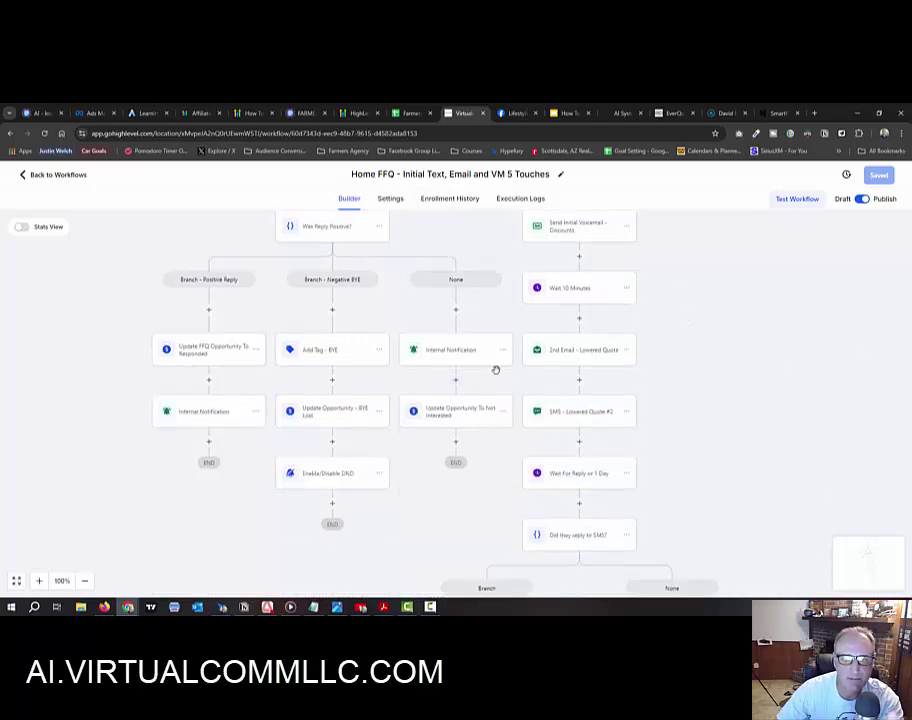
scroll(690, 405, down, 6)
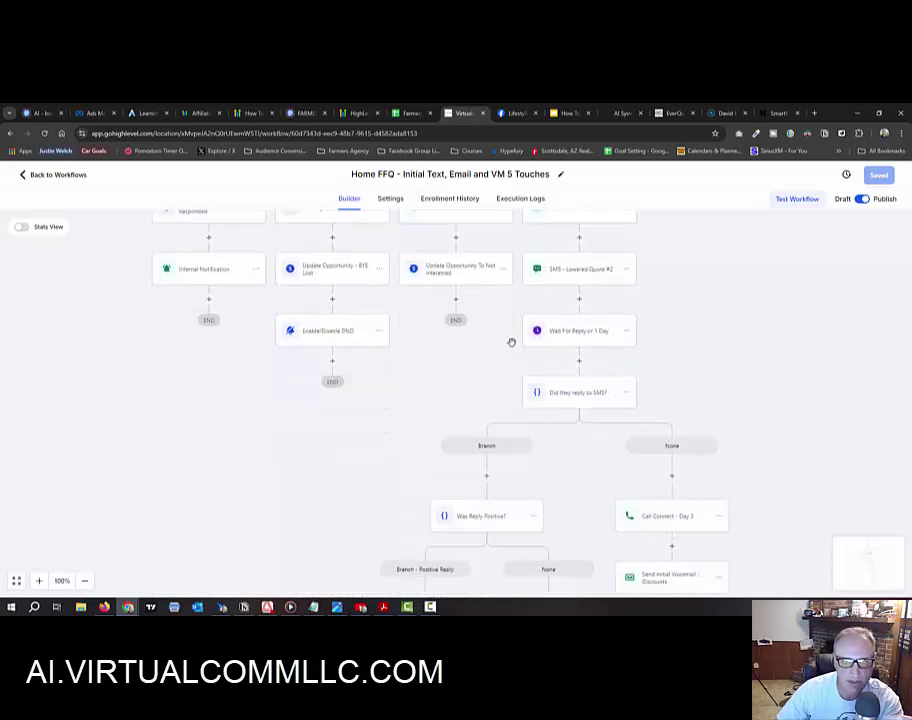
- Open the Home FFQ - Gather Information and Qualify Using GPT 4 Turbo workflow, examine its question-and-reply sequence, and return to the workflow list
click(70, 180)
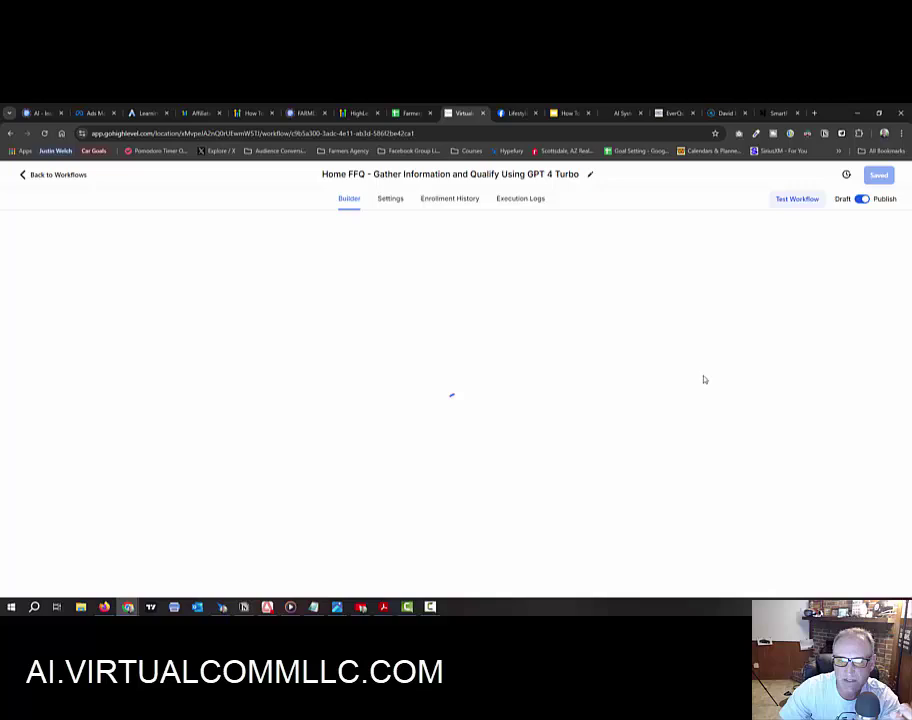
scroll(699, 377, down, 2)
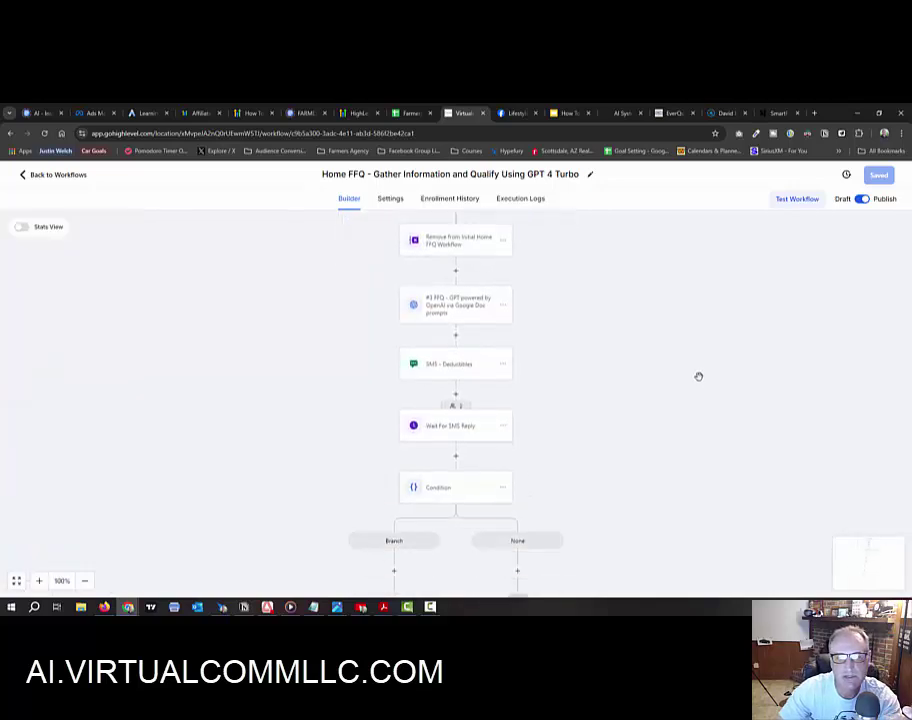
scroll(699, 377, down, 3)
scroll(699, 377, up, 1)
scroll(699, 377, right, 1)
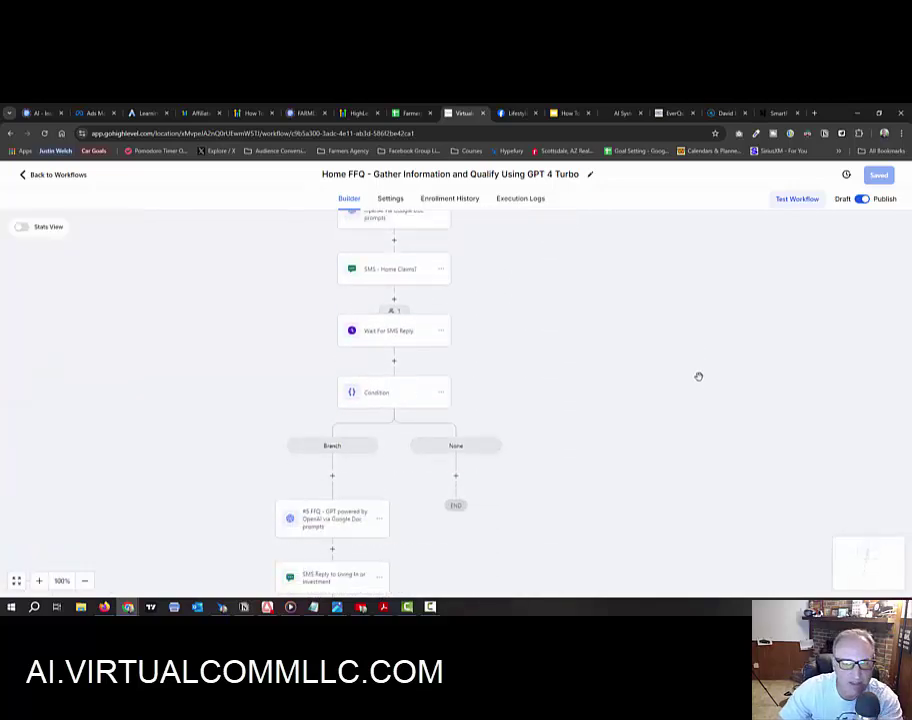
scroll(637, 364, down, 3)
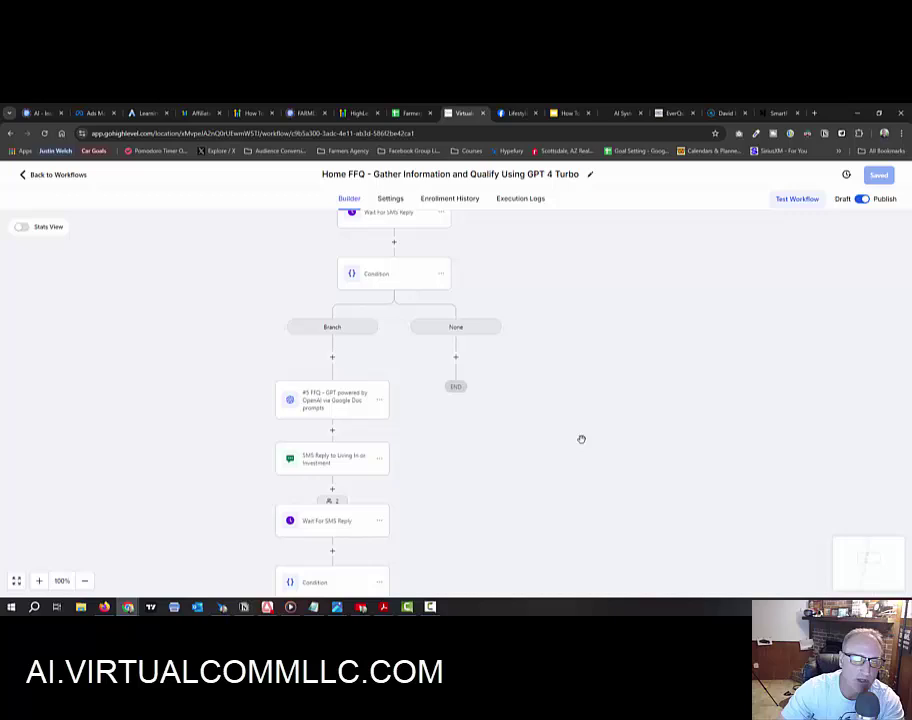
scroll(581, 439, down, 5)
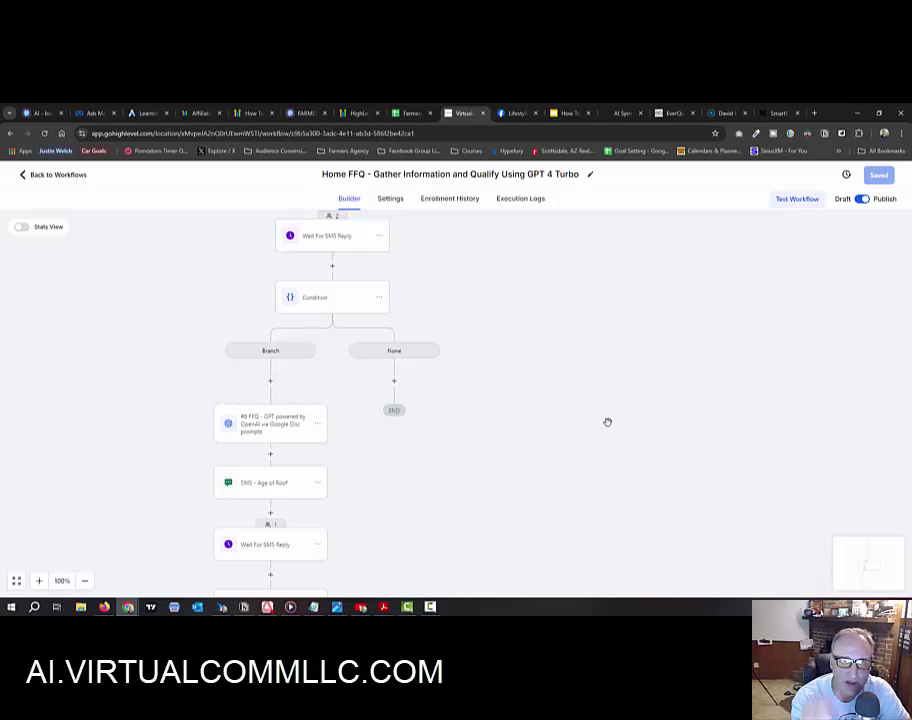
click(67, 176)
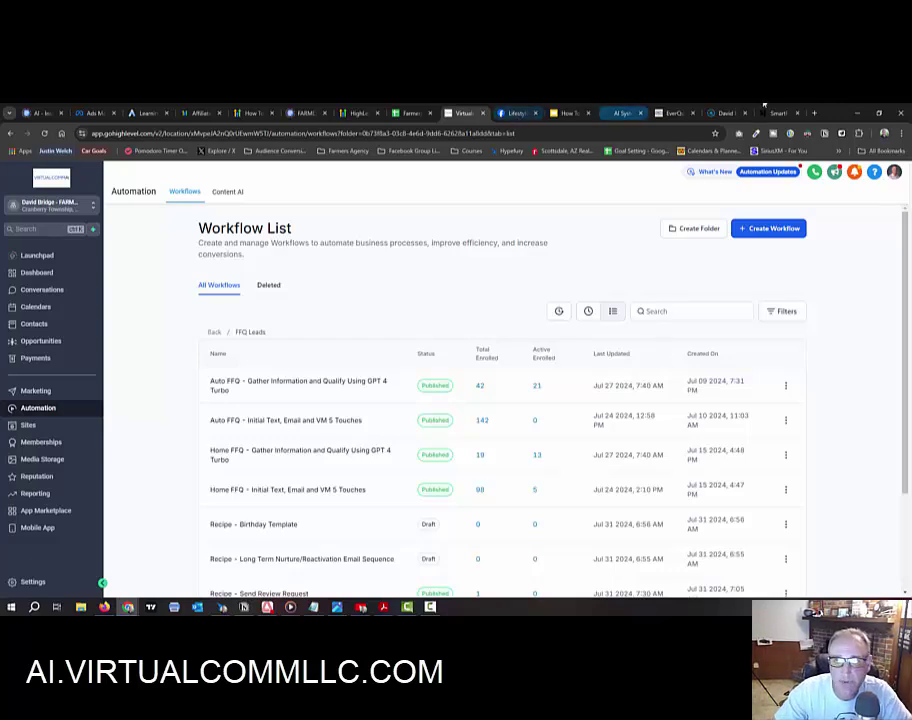
- Open the website ai.virtualcommllc.com in a new browser tab
click(815, 114)
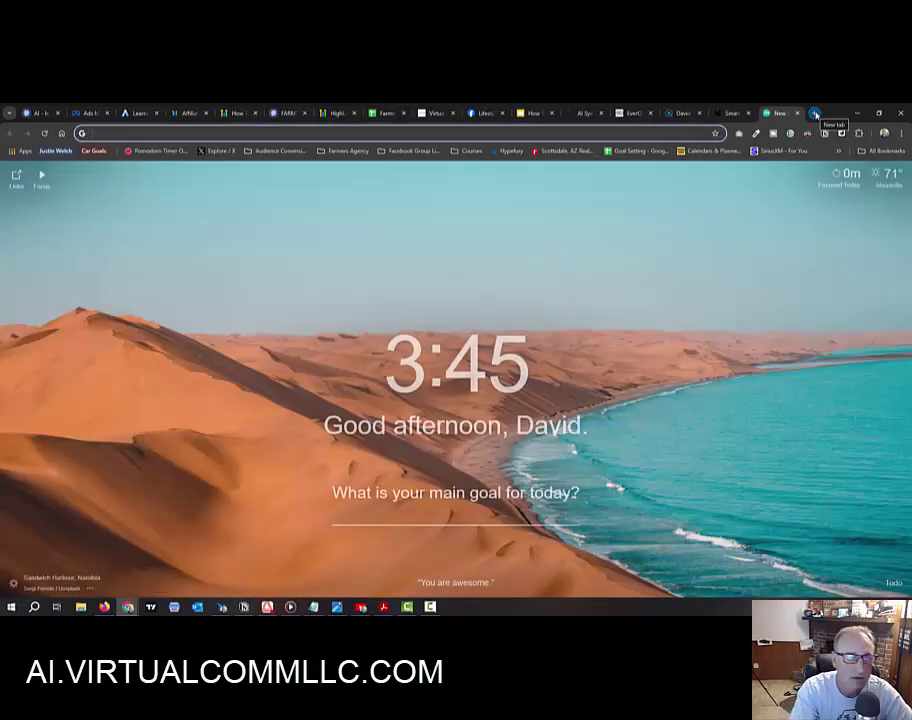
text(ai.virtualcommllc.com)
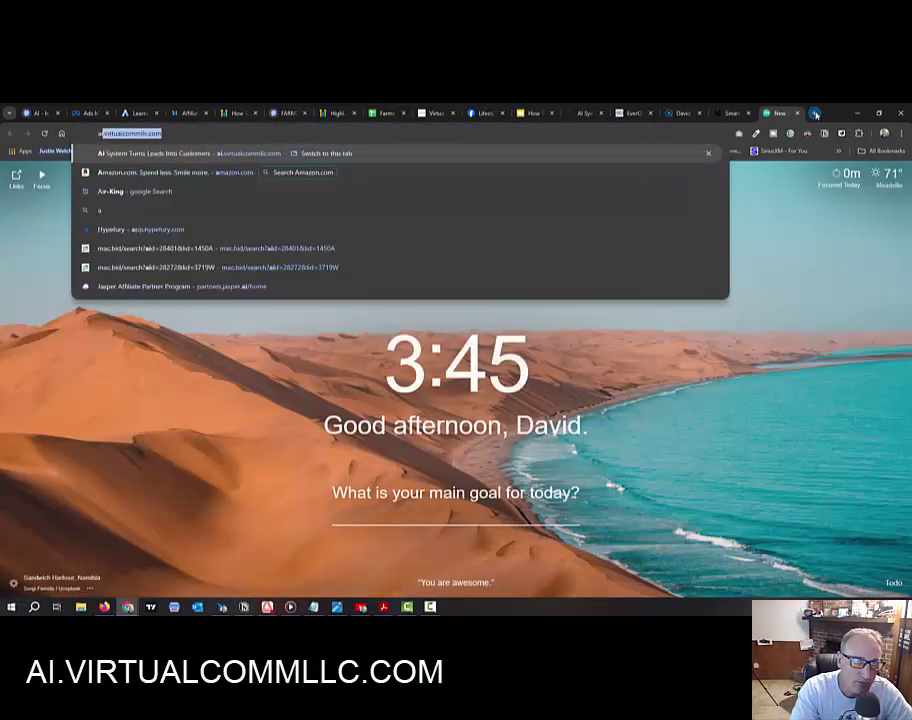
key(Return)
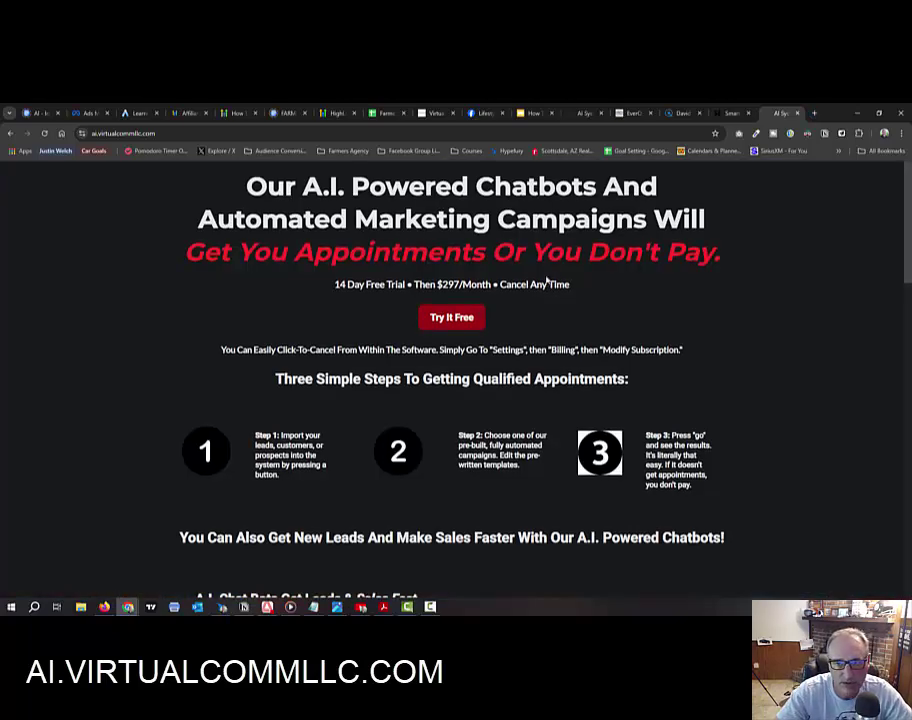
- Look through the landing page from the free trial offer to the chatbot contact form and back
scroll(546, 282, down, 10)
scroll(546, 280, down, 10)
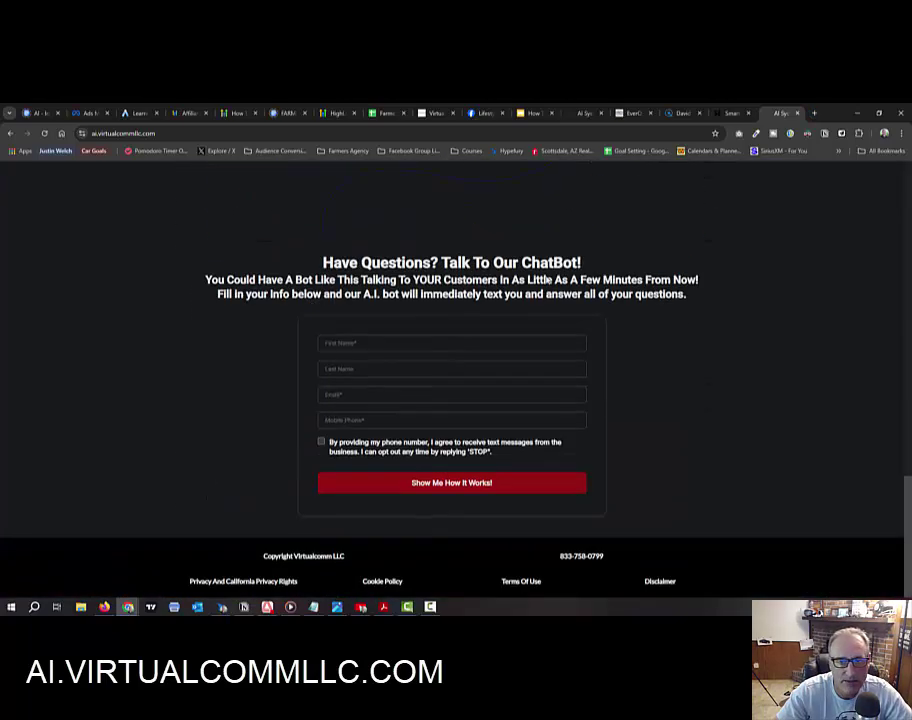
scroll(745, 358, up, 15)
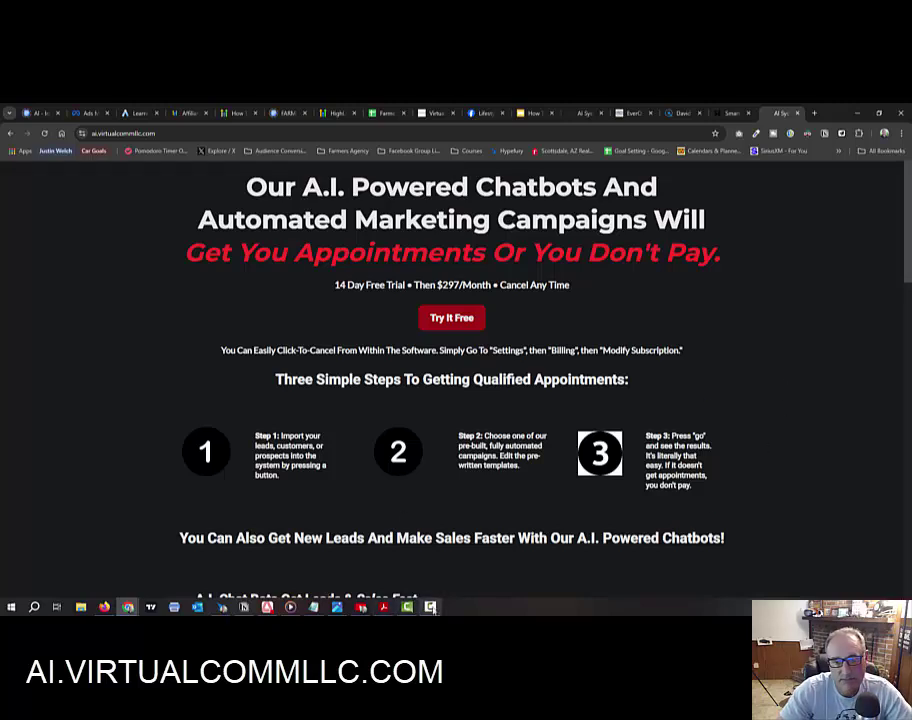
click(244, 607)
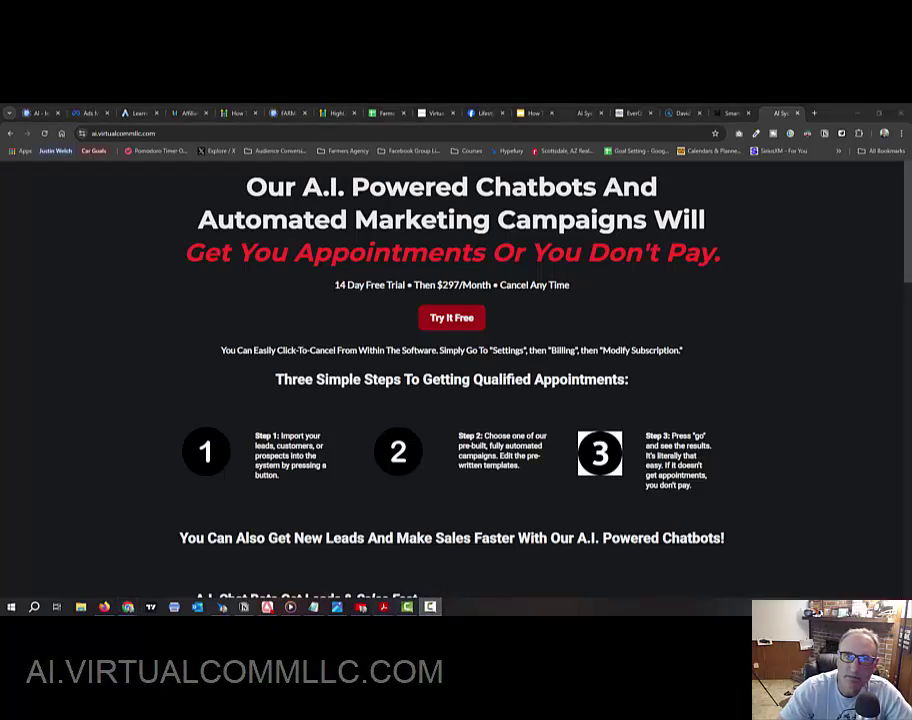